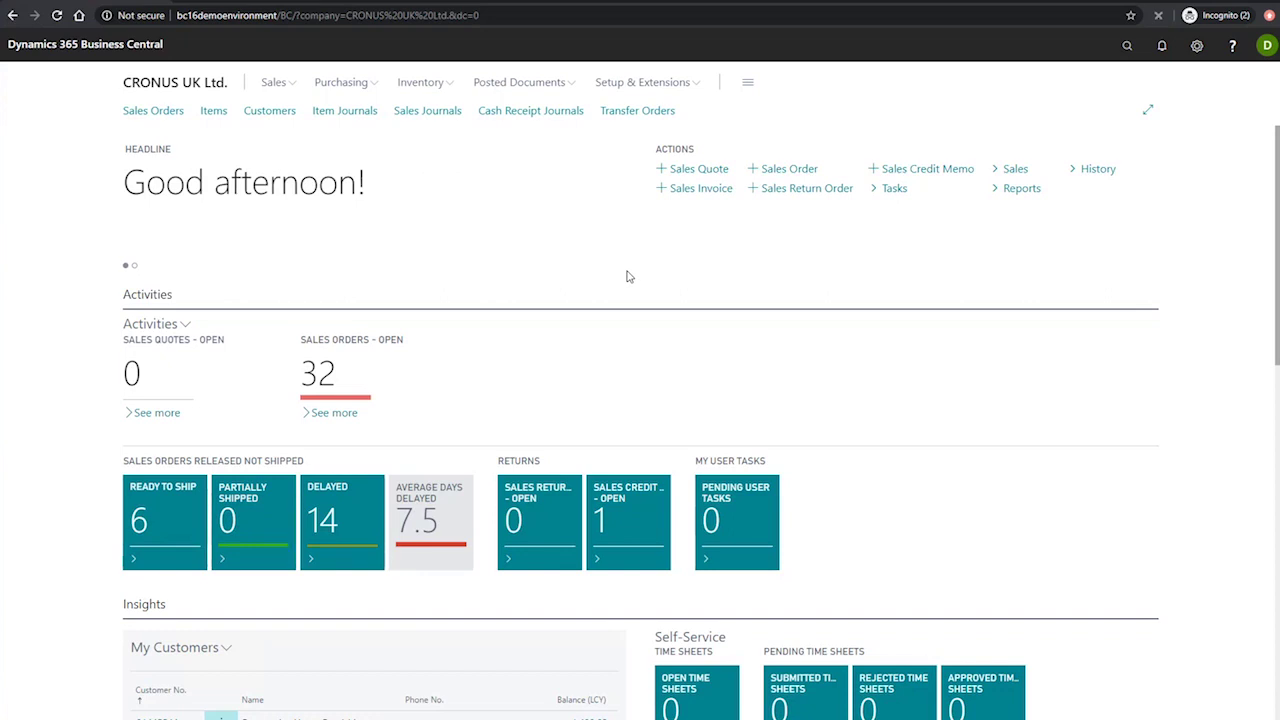
Step: Search Tell Me for 'inventory posting' and open the Inventory Posting Groups list
{"action": "left_click", "coordinate": [1131, 52]}
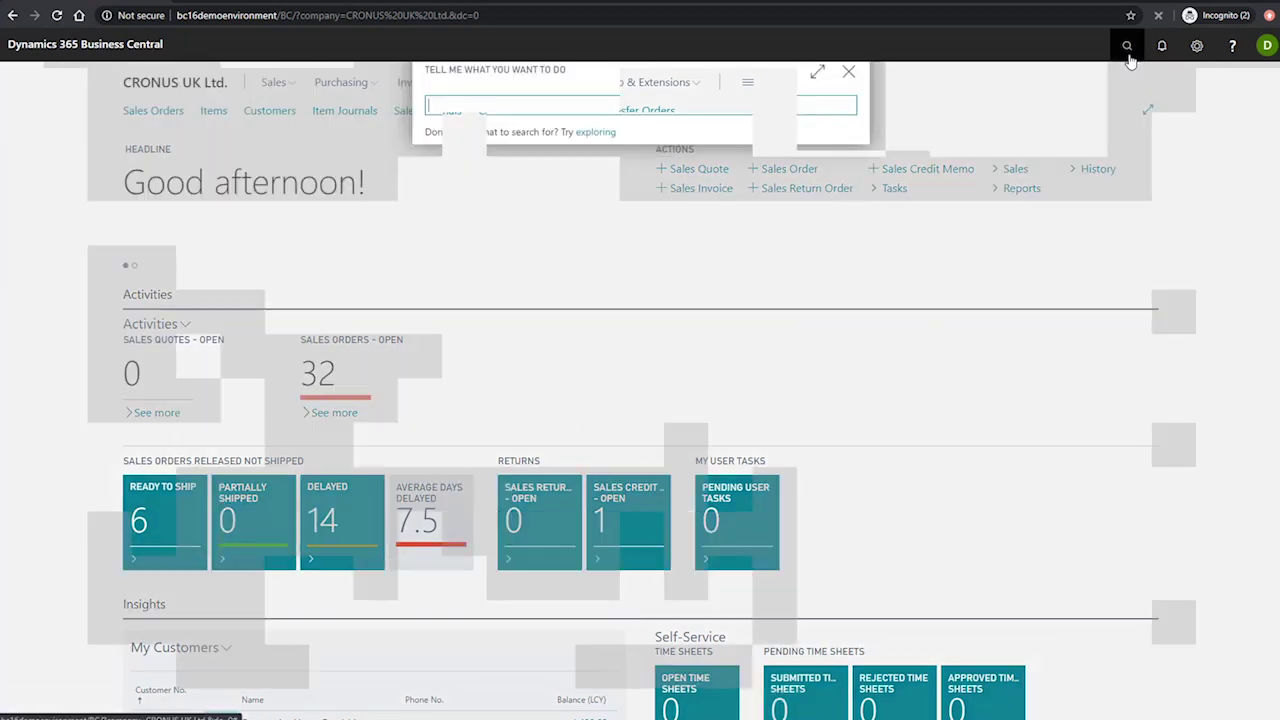
{"action": "type", "text": "inventory post"}
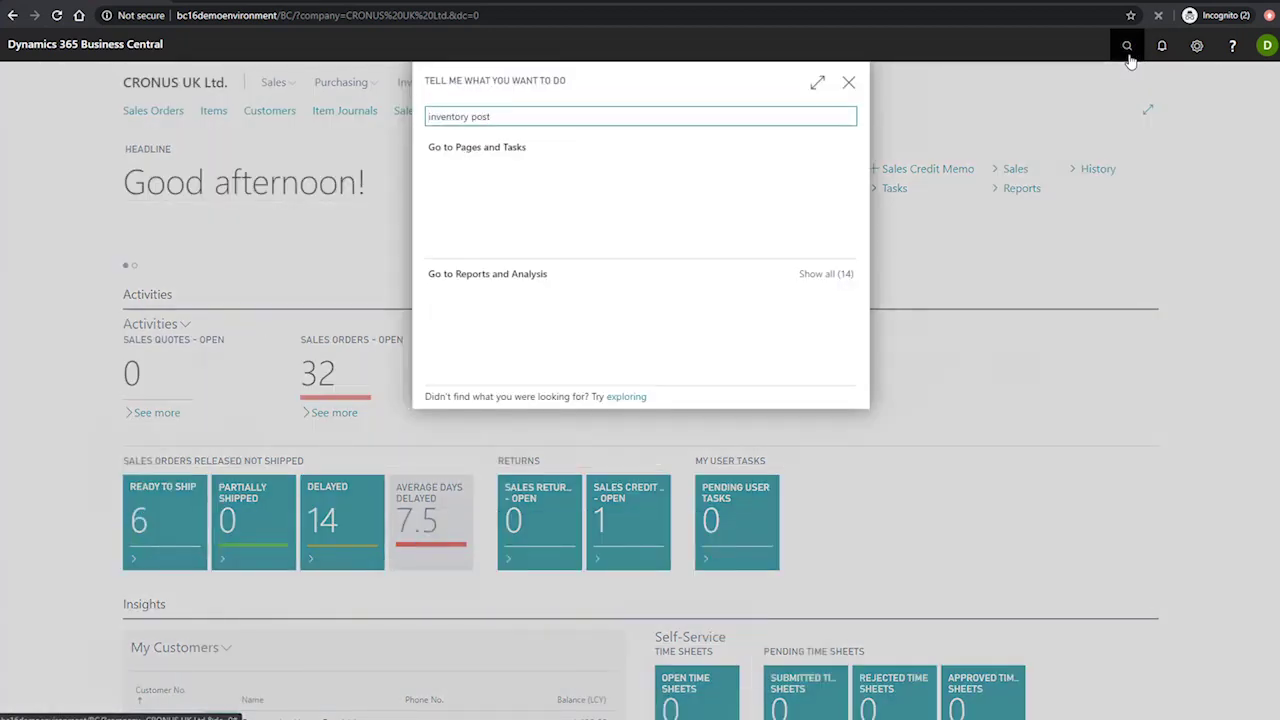
{"action": "type", "text": "ing"}
{"action": "left_click", "coordinate": [499, 205]}
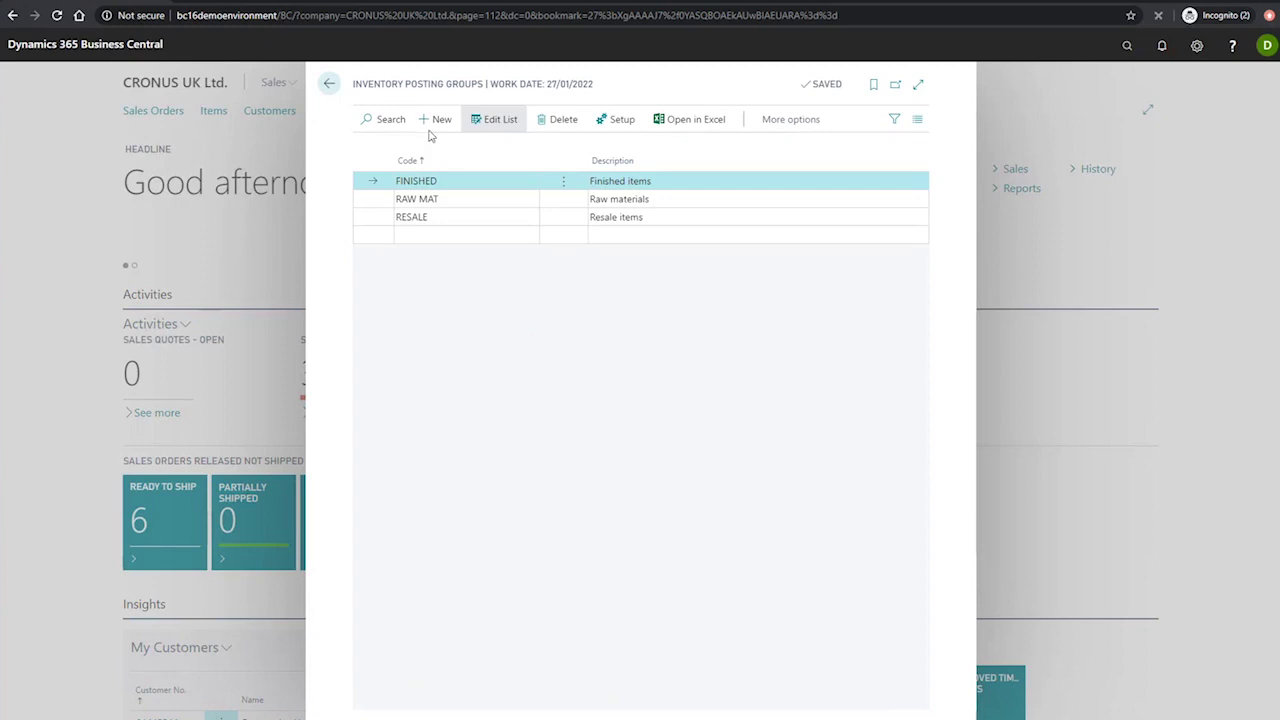
Step: Add a posting group below RESALE with code RETAIL and description 'Retail items'
{"action": "left_click", "coordinate": [414, 235]}
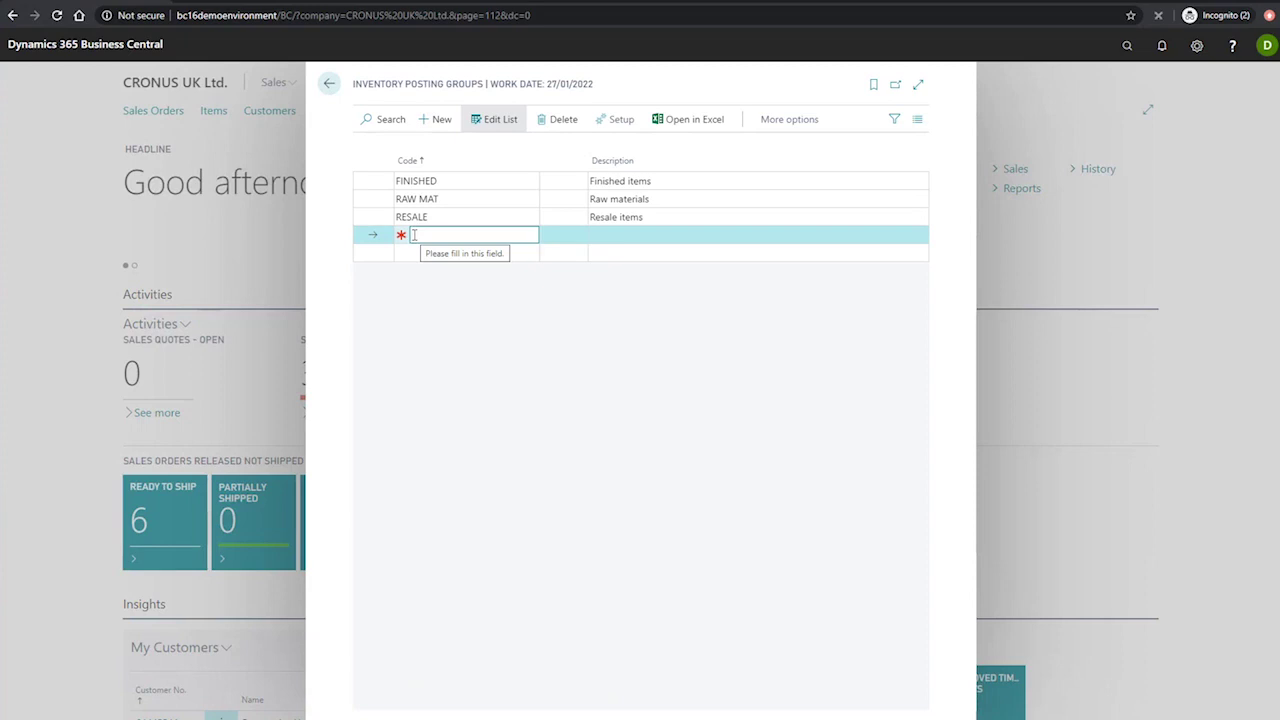
{"action": "type", "text": "RETAIL"}
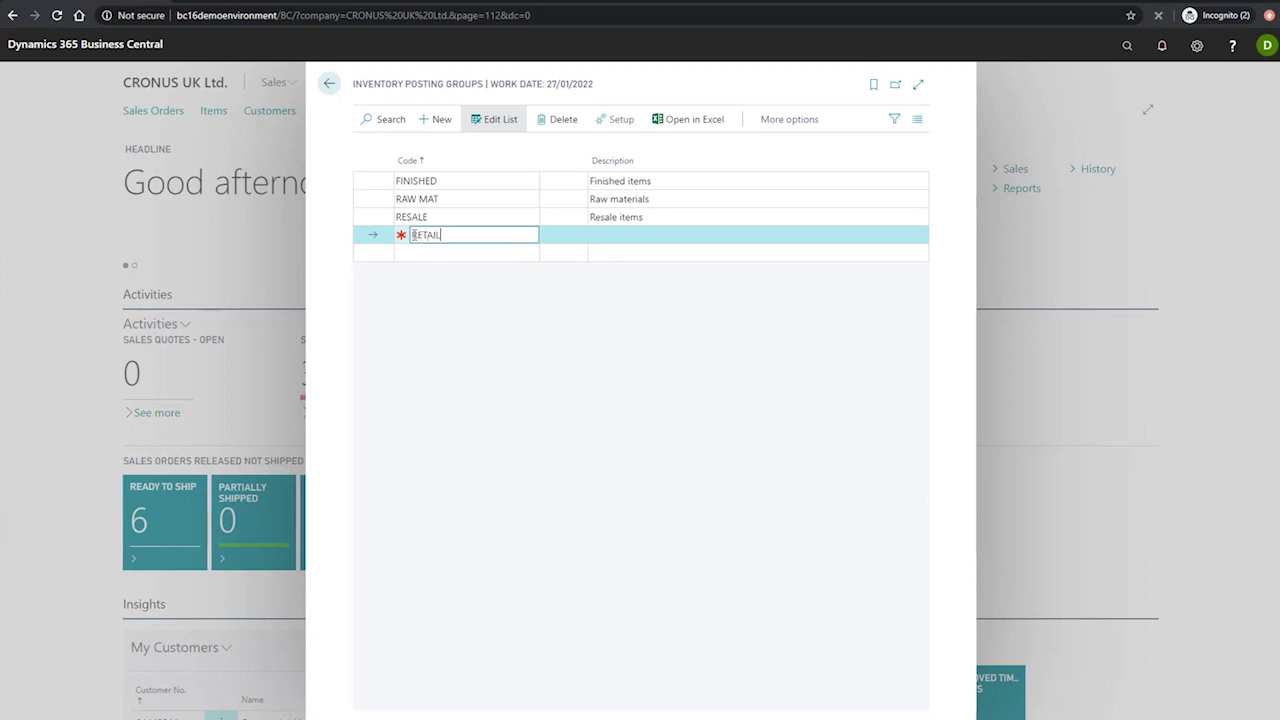
{"action": "key", "text": "Tab"}
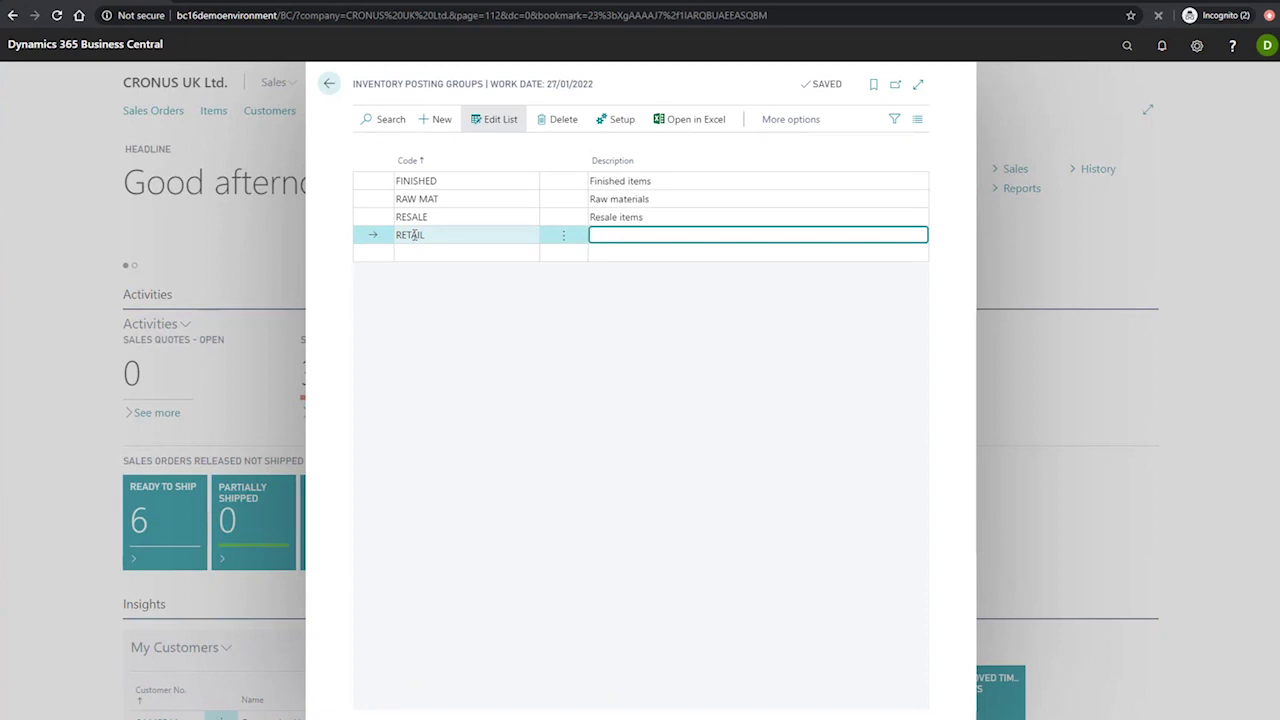
{"action": "type", "text": "Retail items"}
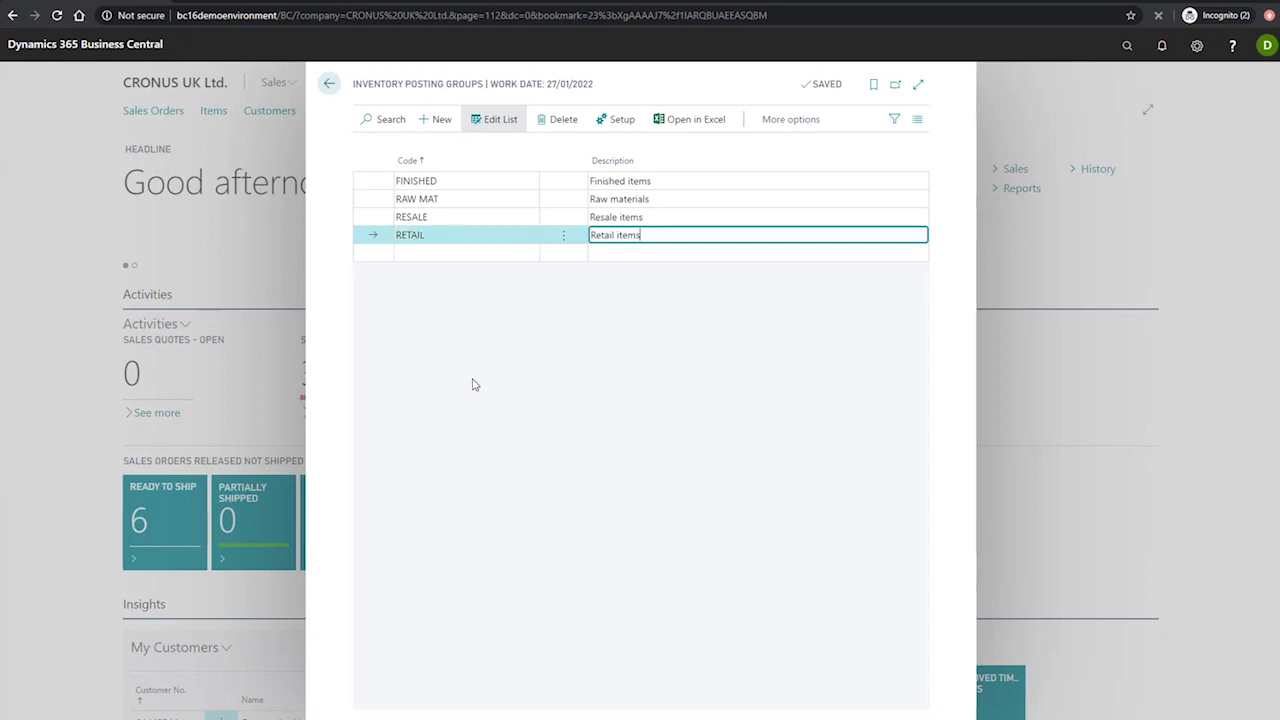
{"action": "left_click", "coordinate": [603, 324]}
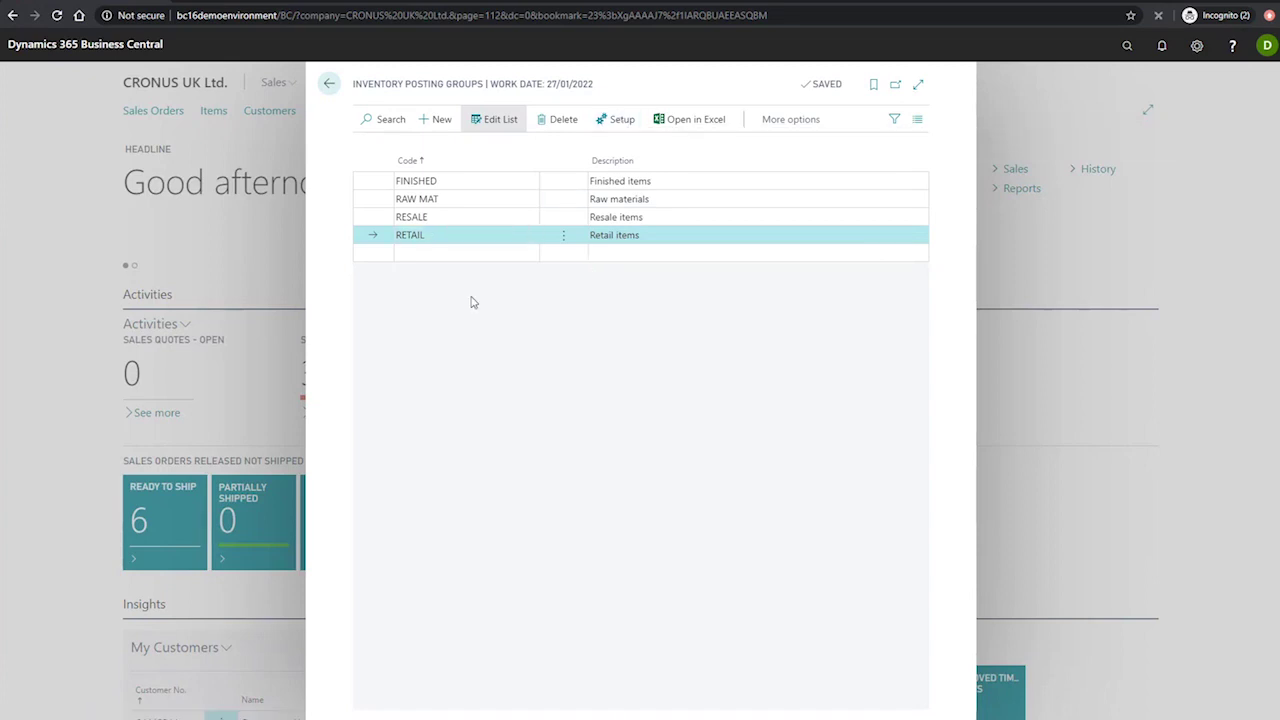
{"action": "left_click", "coordinate": [378, 182]}
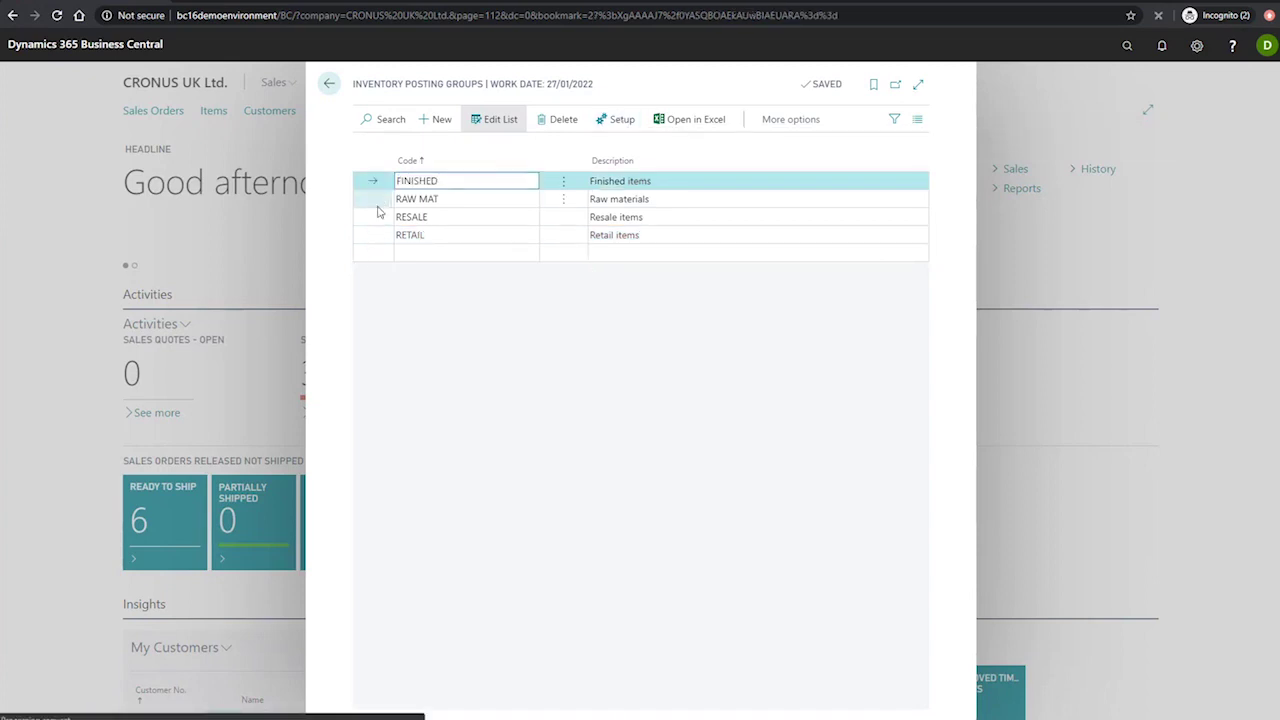
{"action": "left_click", "coordinate": [373, 216]}
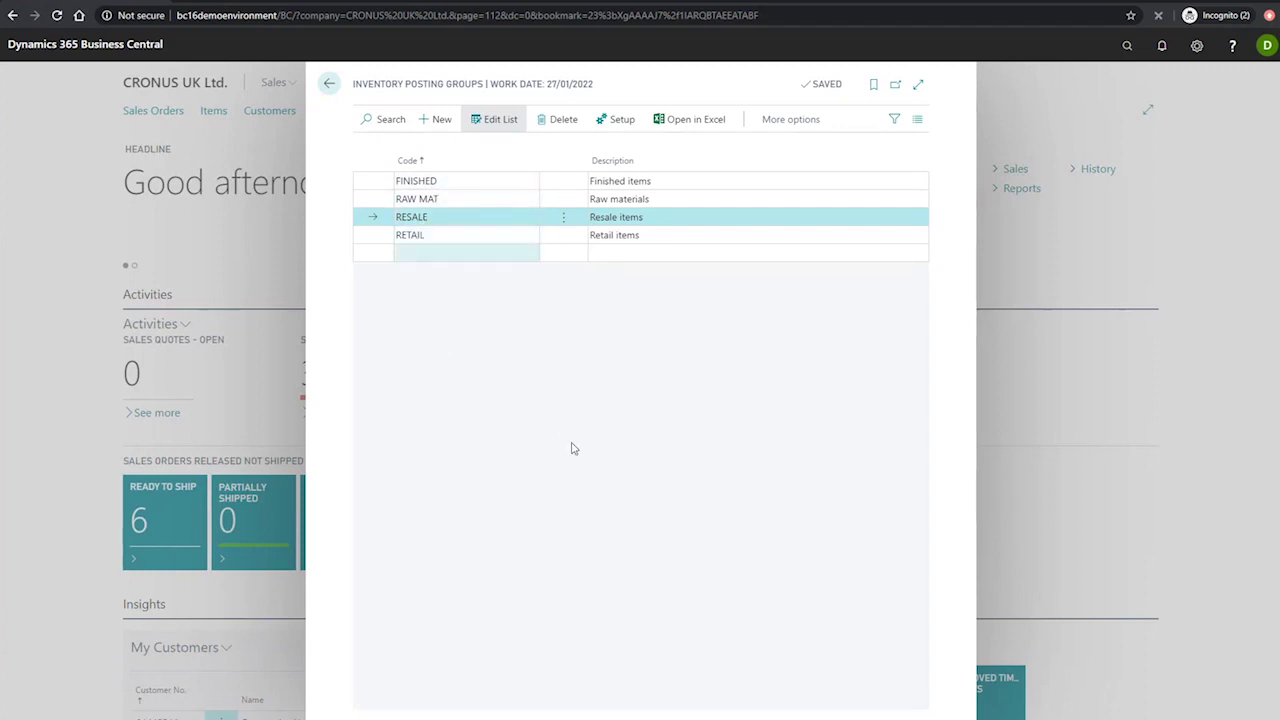
{"action": "left_click", "coordinate": [1127, 47]}
Step: Search Tell Me for 'inventory post' and open the Inventory Posting Setup page
{"action": "type", "text": "invet"}
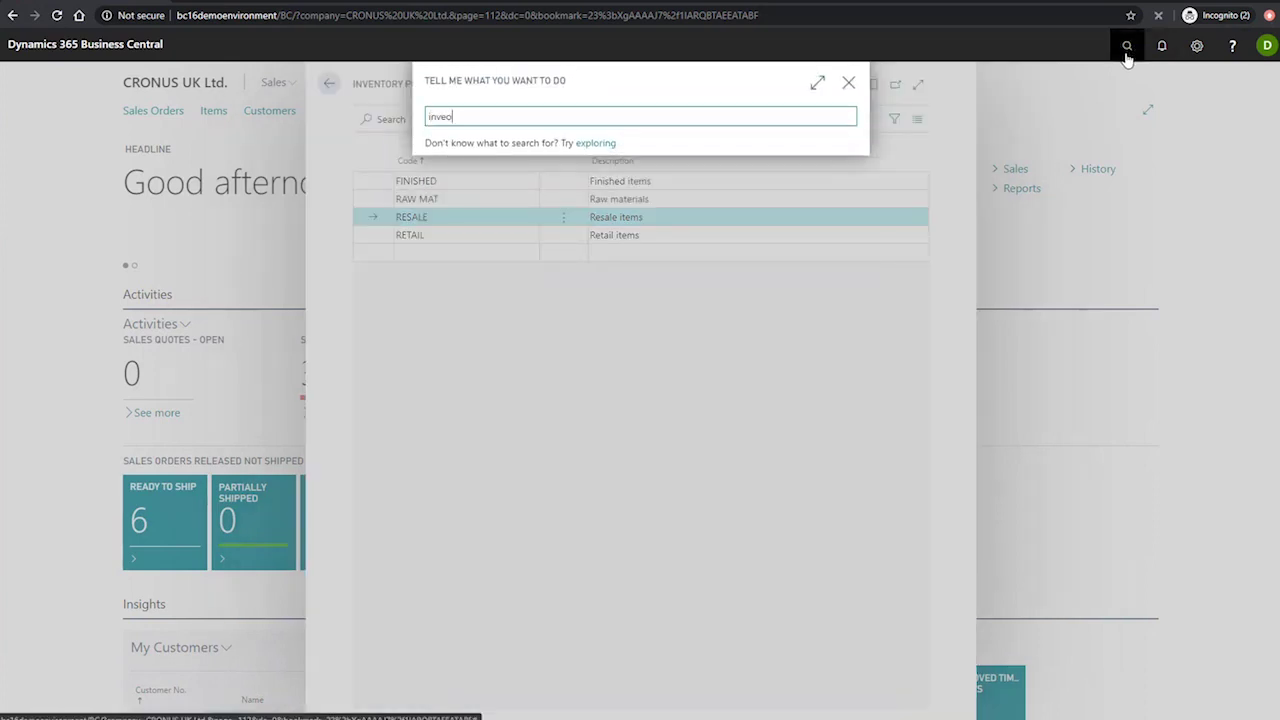
{"action": "key", "text": "BackSpace"}
{"action": "type", "text": "ntory posti"}
{"action": "key", "text": "Return"}
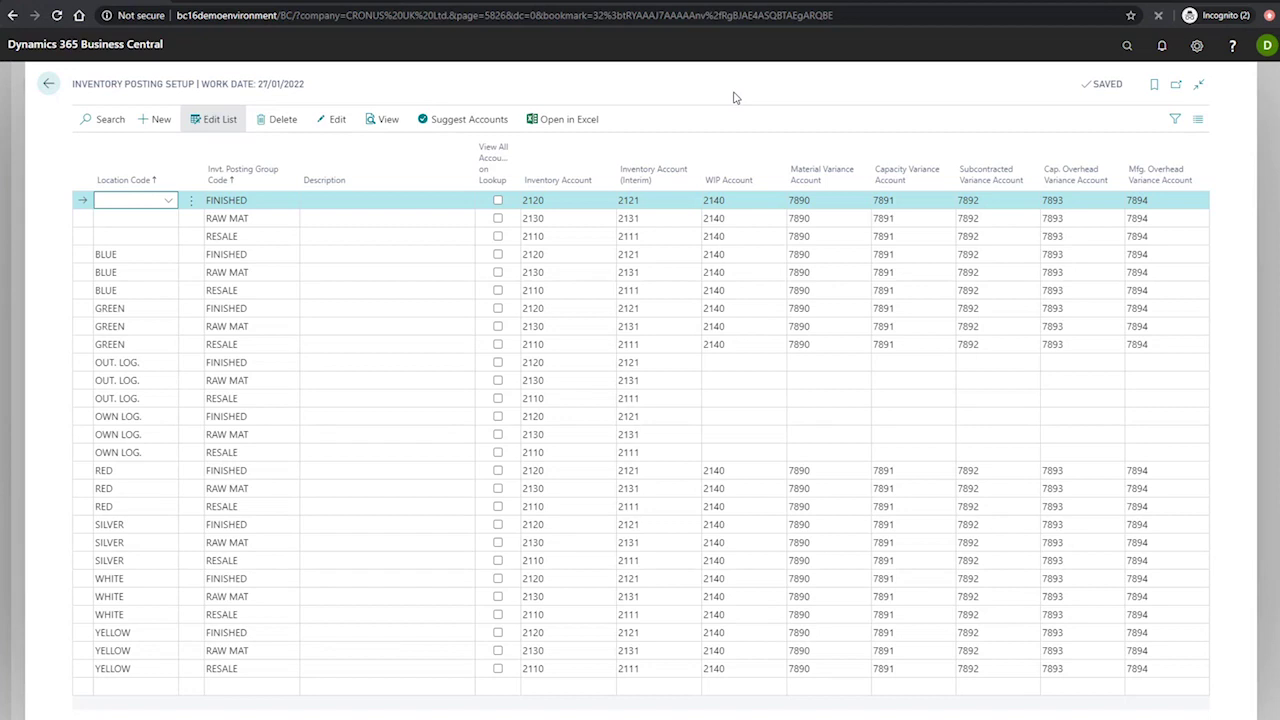
Step: Create a setup line with location code BLUE and inventory posting group RETAIL
{"action": "left_click", "coordinate": [115, 694]}
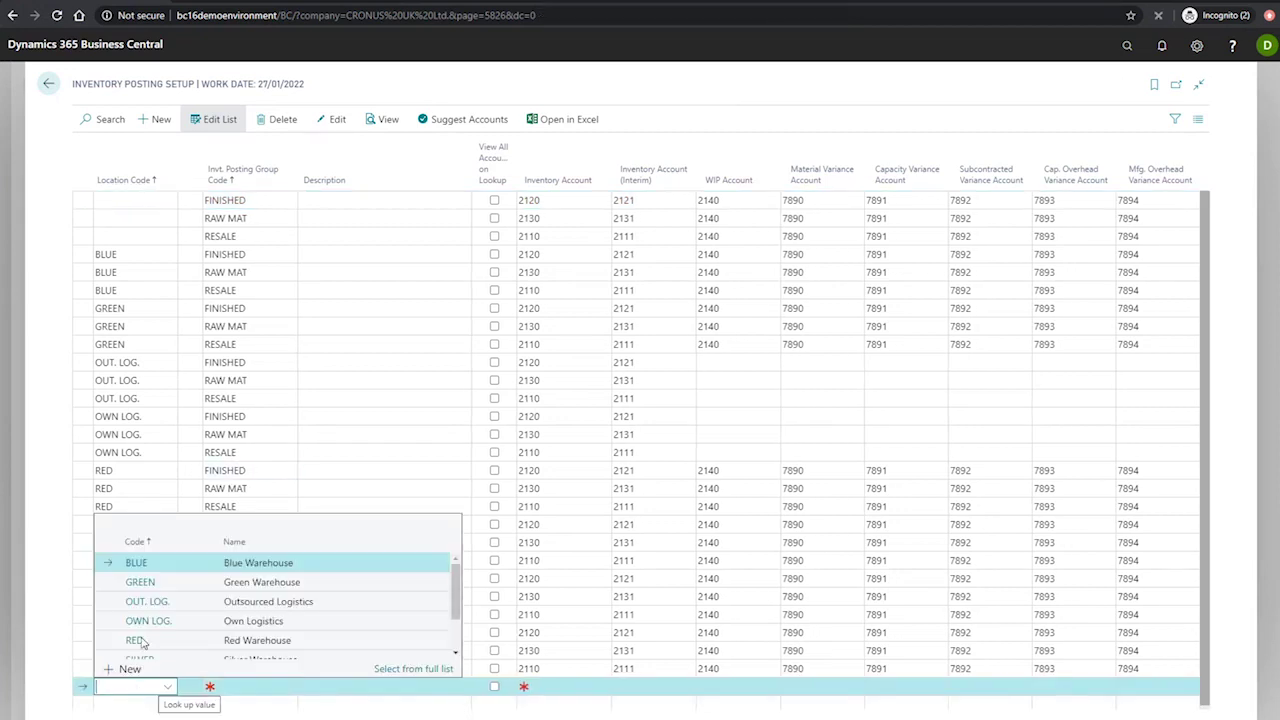
{"action": "left_click", "coordinate": [136, 562]}
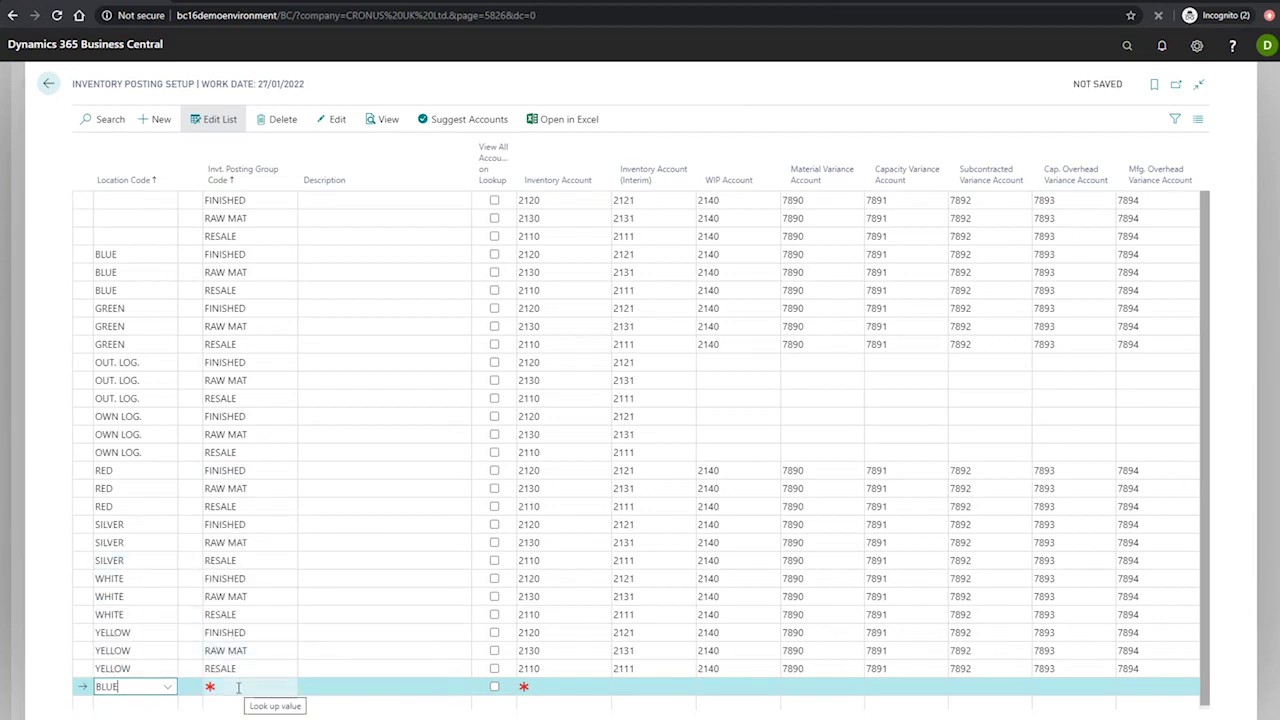
{"action": "left_click", "coordinate": [238, 688]}
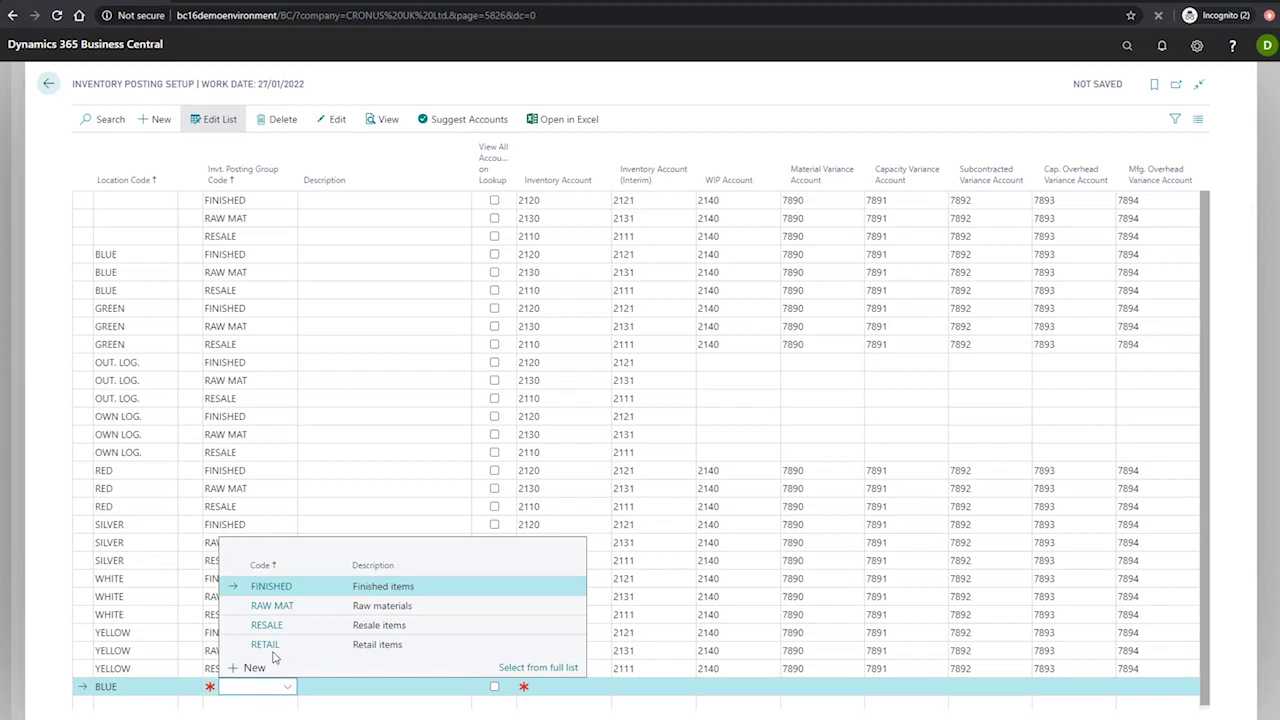
{"action": "left_click", "coordinate": [265, 645]}
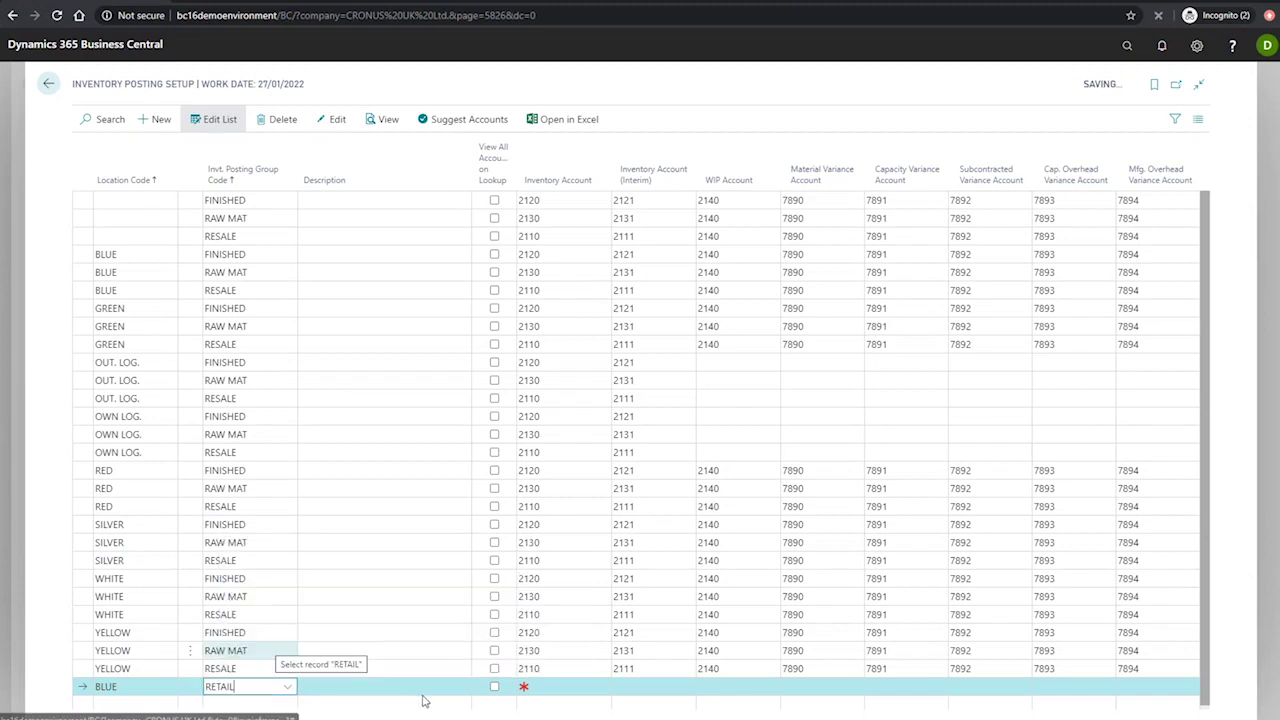
{"action": "left_click", "coordinate": [562, 686]}
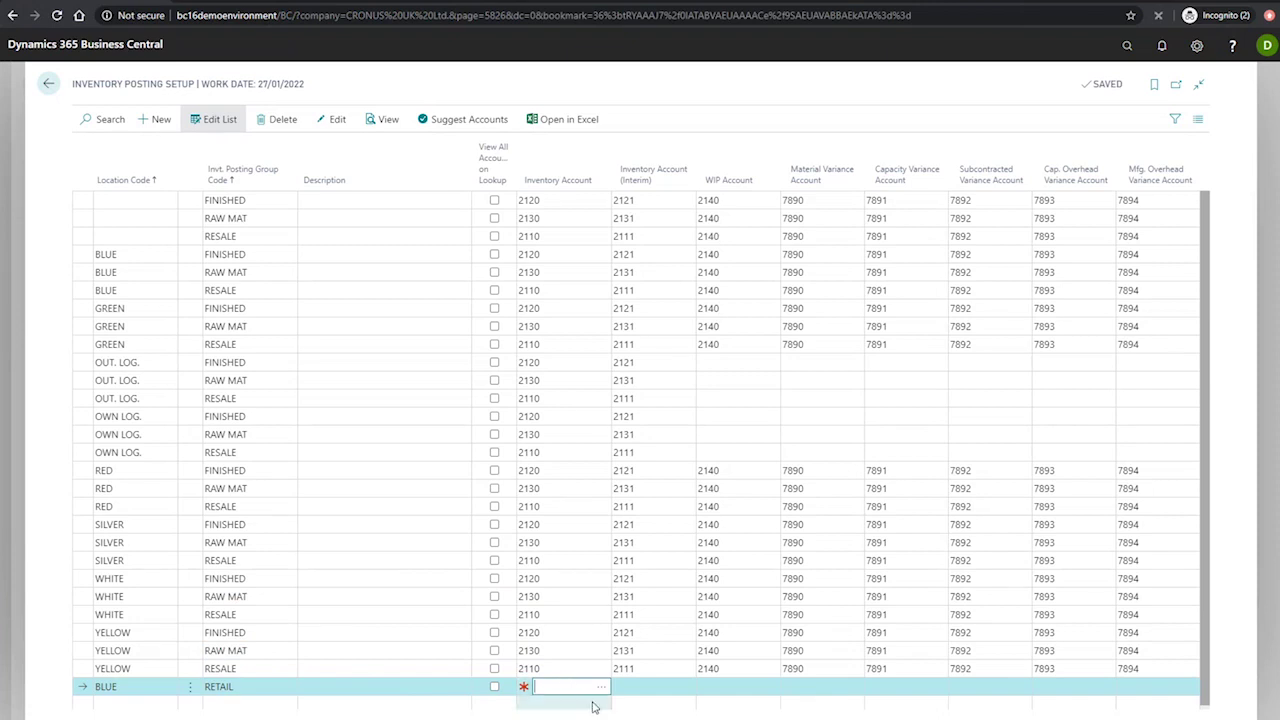
Step: Fill the BLUE/RETAIL line's account columns with 2110, 2111, 2140 and 7890 through 7894
{"action": "left_click", "coordinate": [592, 707]}
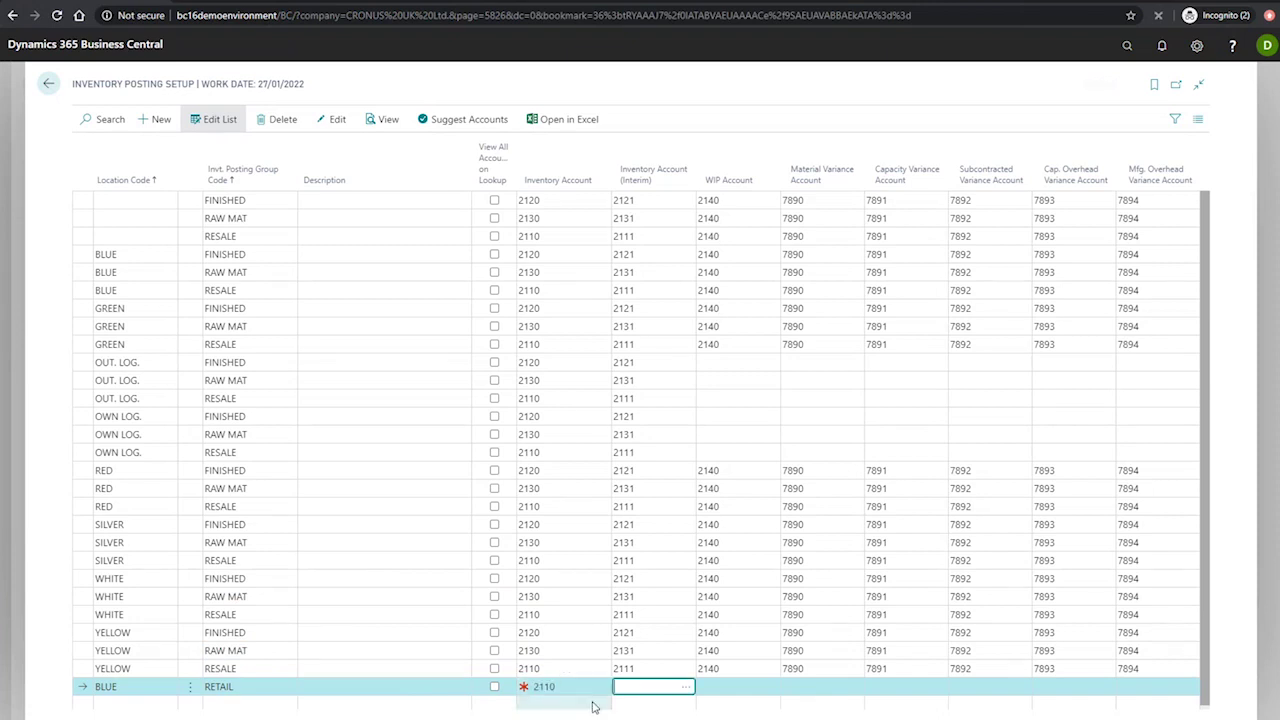
{"action": "key", "text": "F8"}
{"action": "key", "text": "Tab"}
{"action": "key", "text": "F8"}
{"action": "key", "text": "Tab"}
{"action": "key", "text": "F8"}
{"action": "key", "text": "Tab"}
{"action": "key", "text": "F8"}
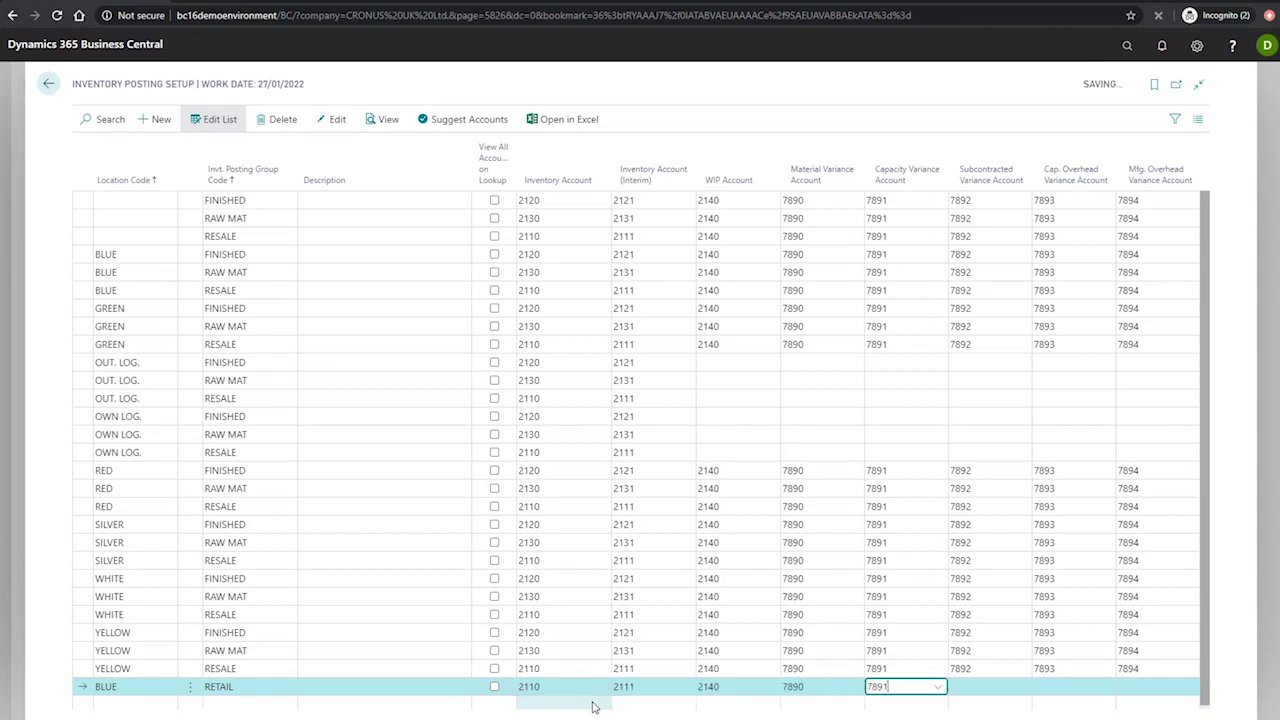
{"action": "key", "text": "Tab"}
{"action": "key", "text": "F8"}
{"action": "key", "text": "Tab"}
{"action": "key", "text": "F8"}
{"action": "key", "text": "Tab"}
{"action": "key", "text": "F8"}
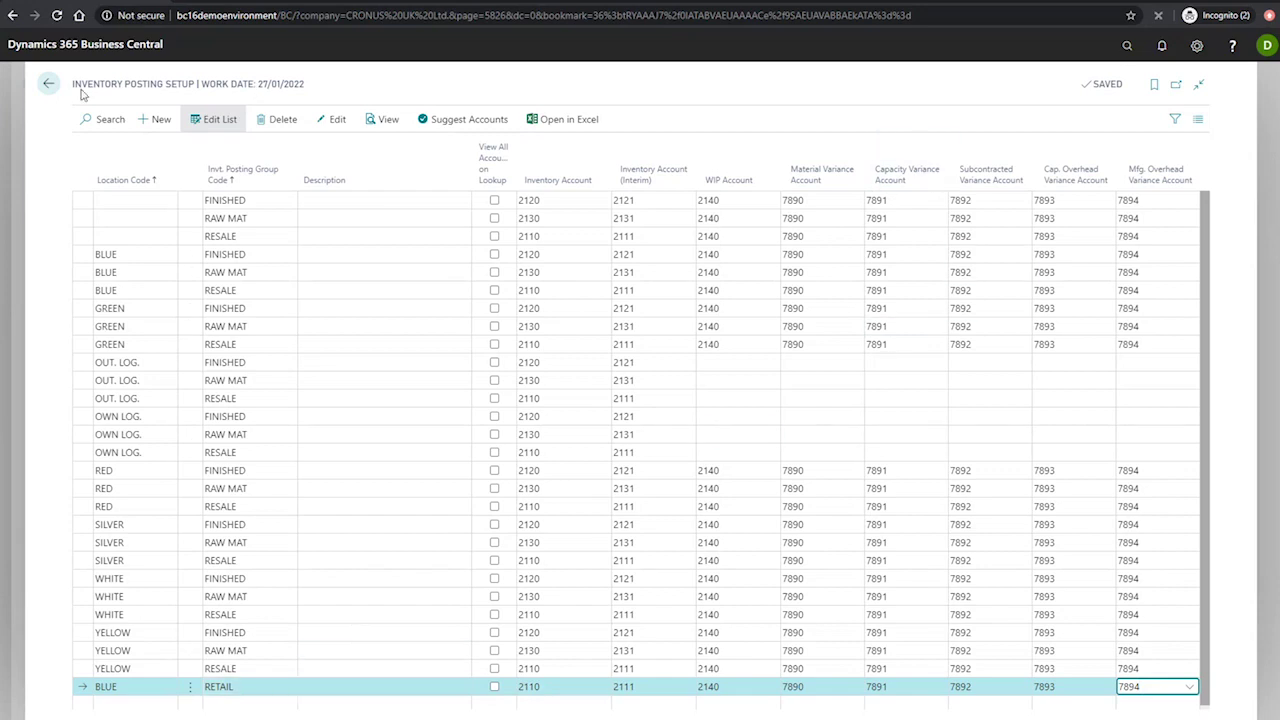
{"action": "left_click", "coordinate": [48, 84]}
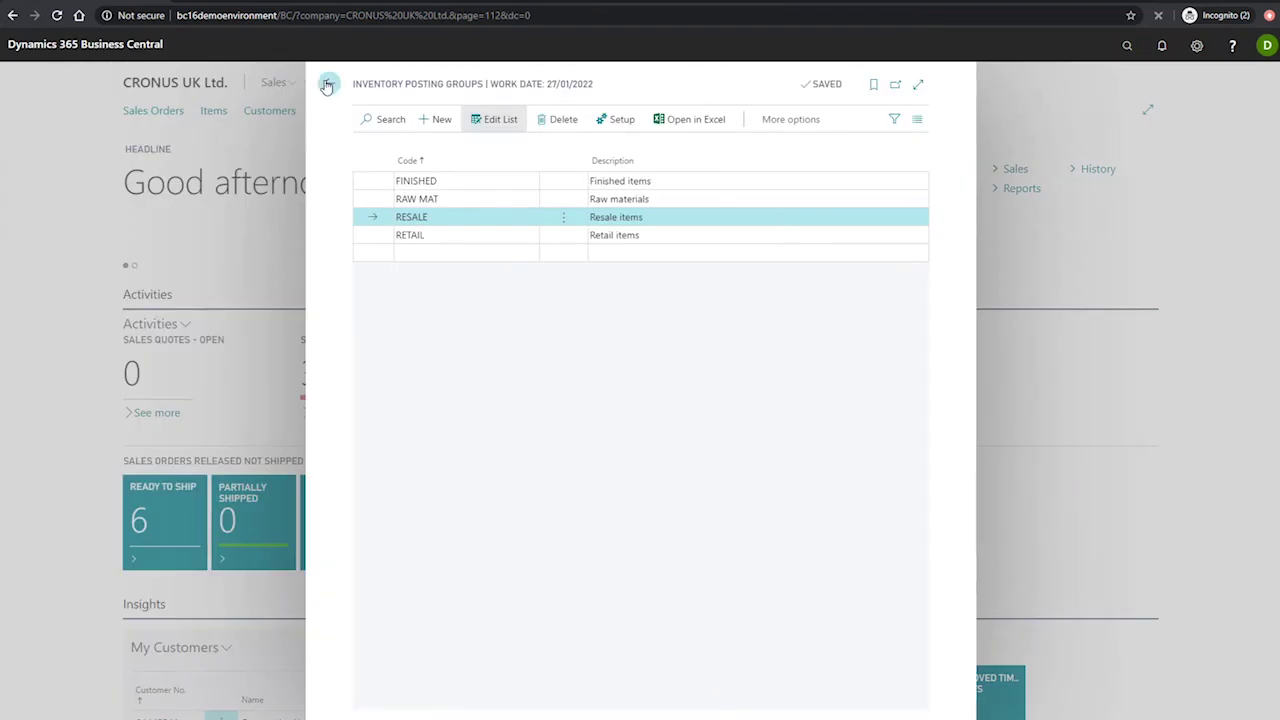
Step: Leave the Inventory Posting Groups list and return to the home page
{"action": "left_click", "coordinate": [327, 86]}
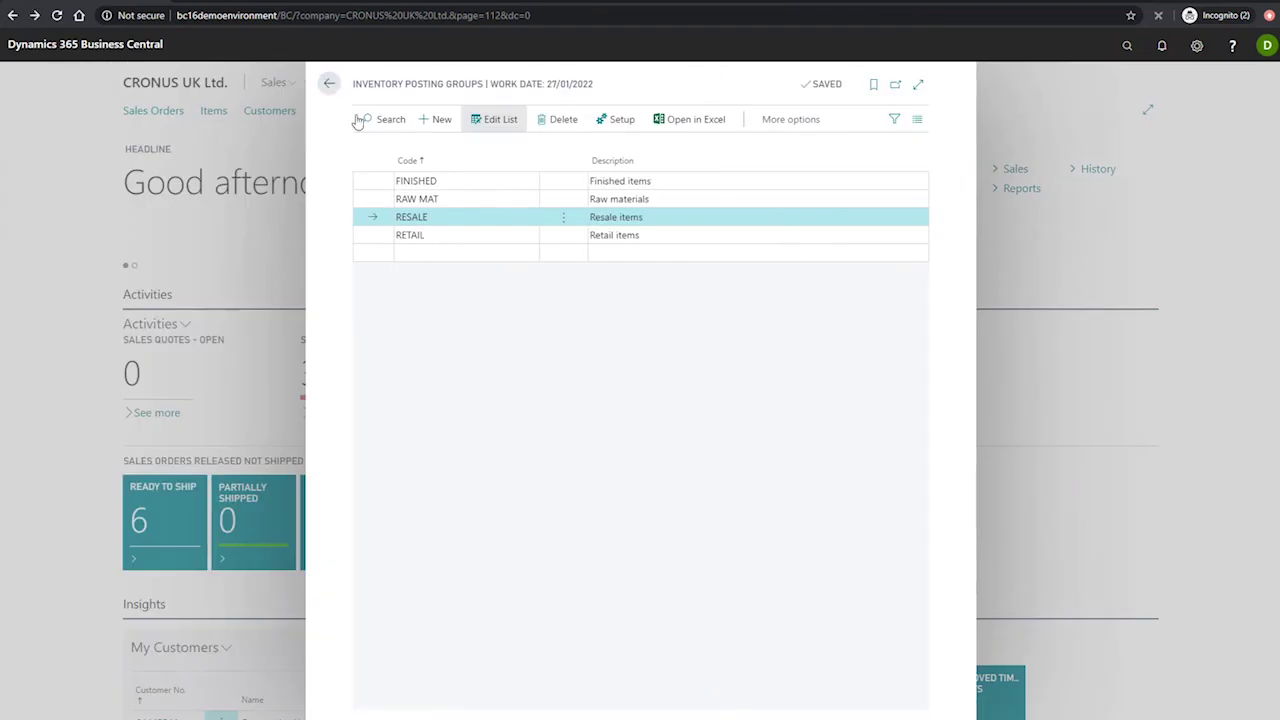